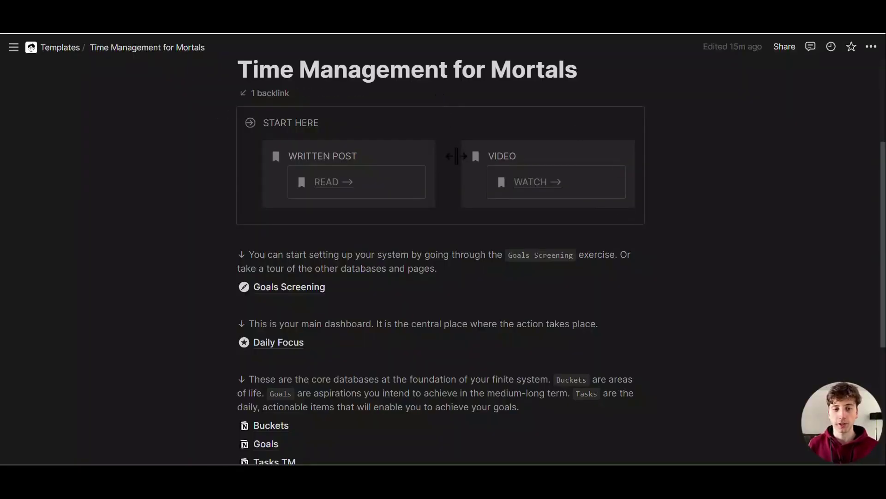
Step: Review Task 3's Goal relation in the Tasks TM database, then start a new Fillout form
{"action": "scroll", "coordinate": [586, 178], "scroll_direction": "down", "scroll_amount": 3}
{"action": "scroll", "coordinate": [485, 184], "scroll_direction": "down", "scroll_amount": 1}
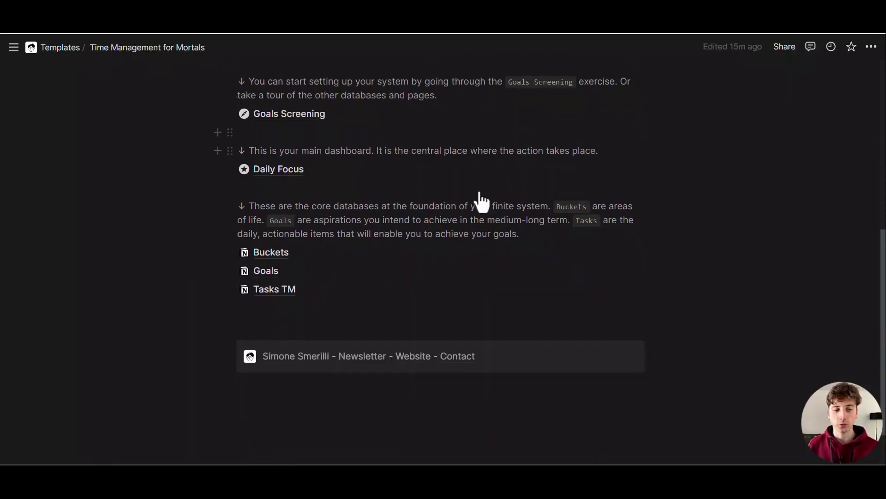
{"action": "left_click", "coordinate": [337, 295]}
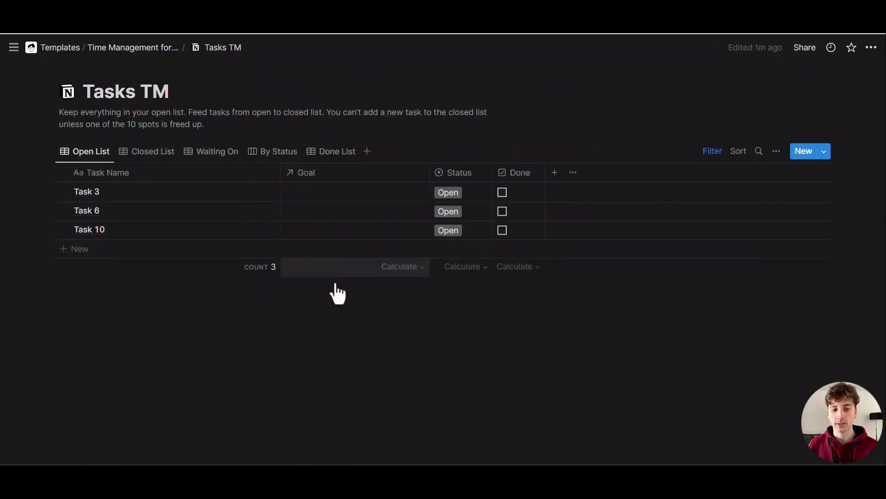
{"action": "left_click", "coordinate": [386, 196]}
{"action": "key", "text": "Escape"}
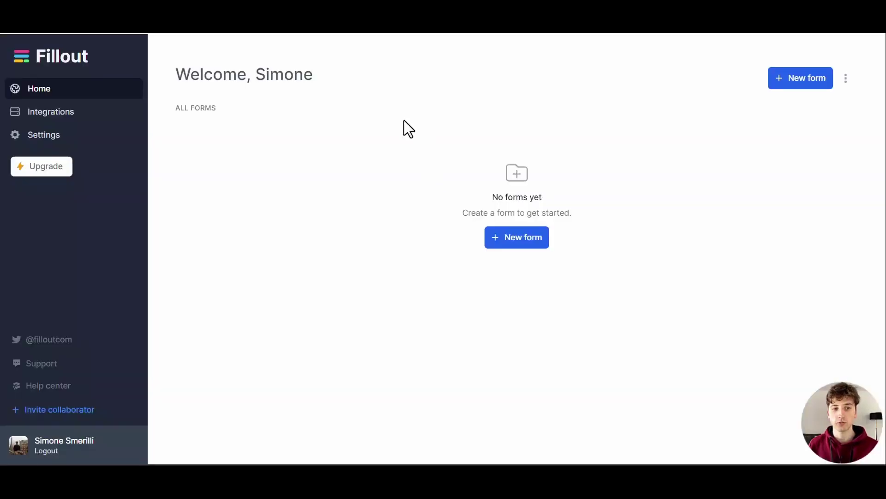
{"action": "left_click", "coordinate": [522, 239]}
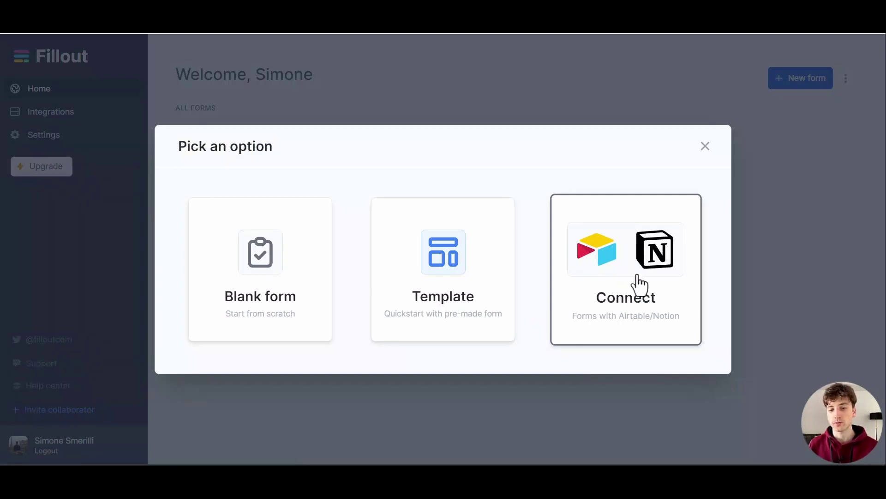
Step: Choose a Notion-connected form with the Dark theme
{"action": "left_click", "coordinate": [638, 283]}
{"action": "left_click", "coordinate": [572, 276]}
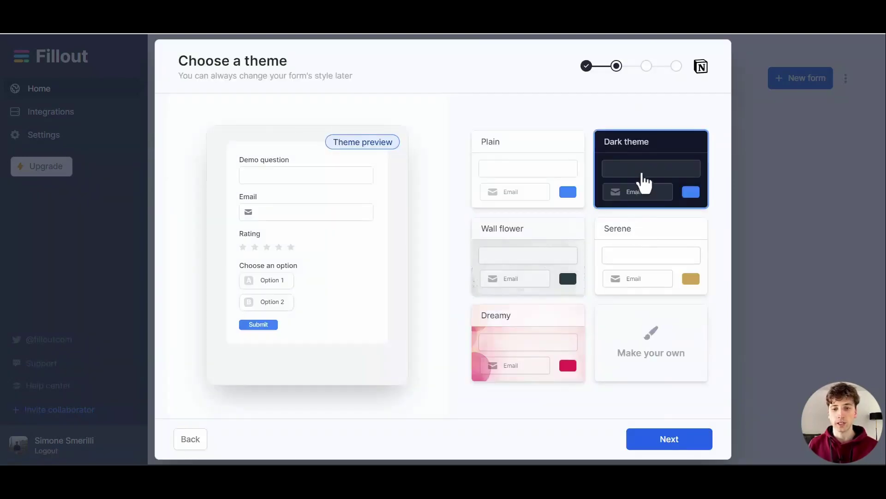
{"action": "left_click", "coordinate": [633, 184]}
{"action": "left_click", "coordinate": [663, 443]}
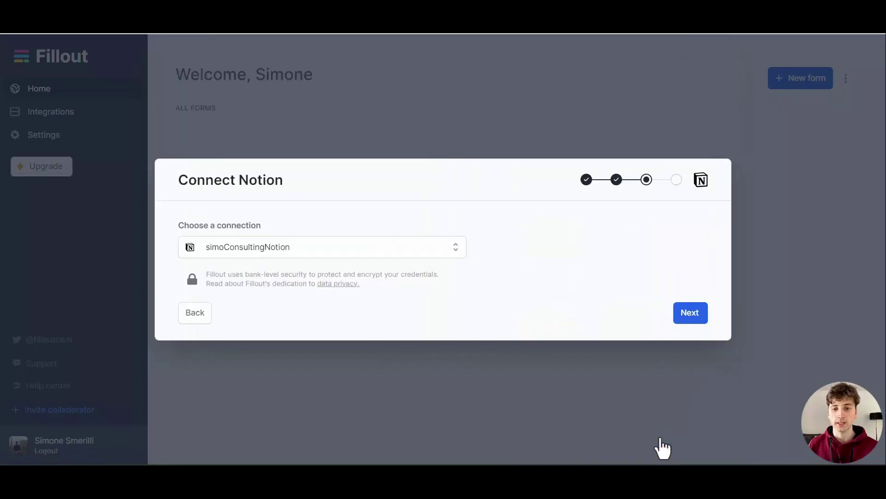
Step: Add a Notion connection named 'test', authorise it, then keep the existing connection
{"action": "left_click", "coordinate": [362, 251]}
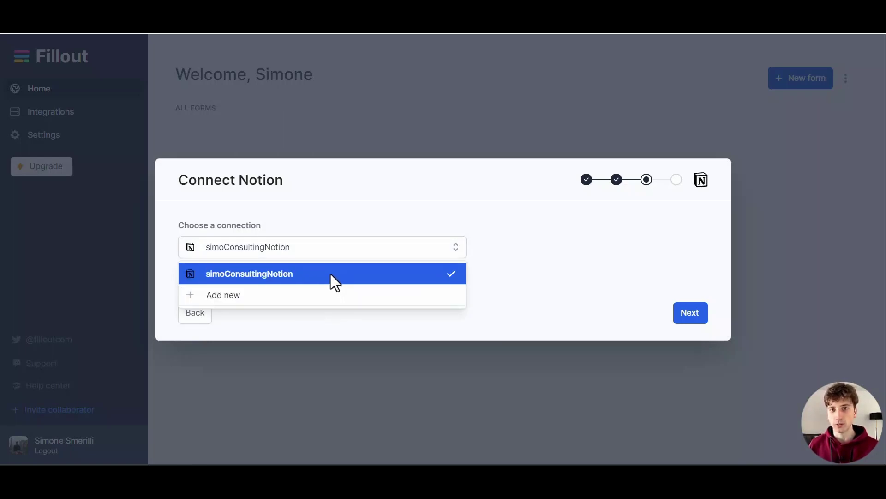
{"action": "left_click", "coordinate": [332, 297]}
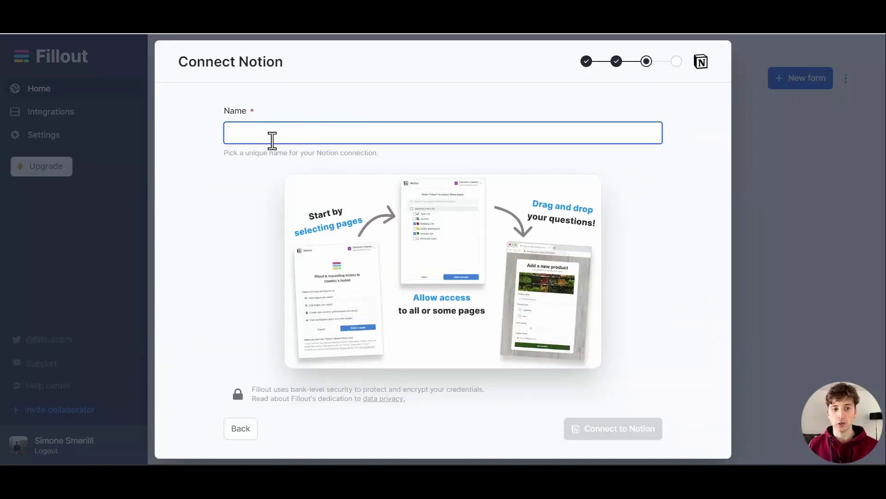
{"action": "type", "text": "test"}
{"action": "left_click", "coordinate": [637, 434]}
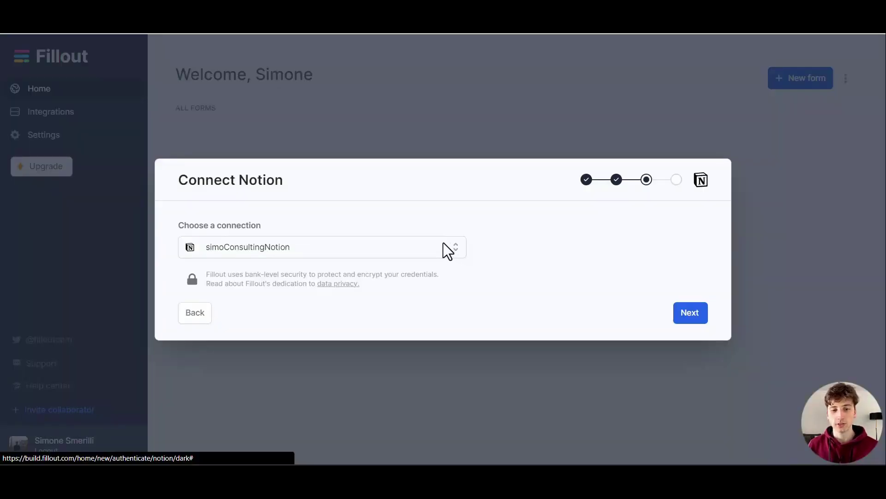
{"action": "left_click", "coordinate": [443, 247]}
{"action": "left_click", "coordinate": [360, 273]}
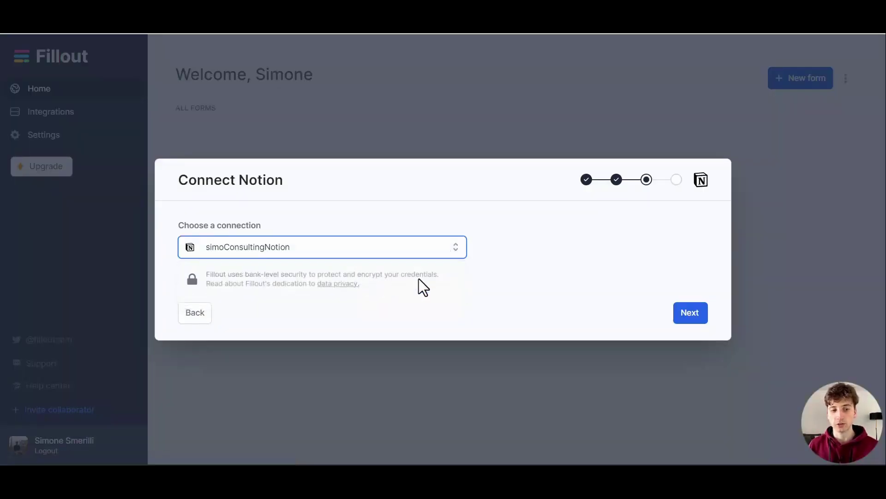
Step: Pick the only Notion workspace and the Tasks TM database for responses, then create the form
{"action": "left_click", "coordinate": [691, 314]}
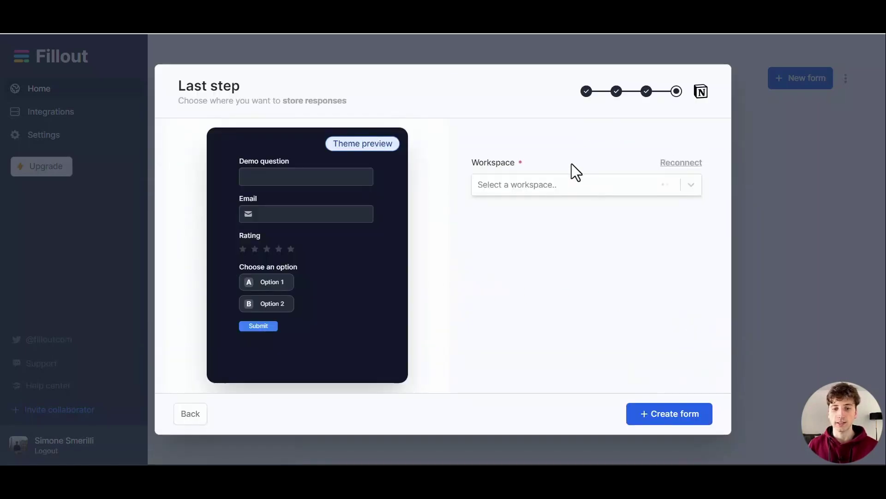
{"action": "left_click", "coordinate": [578, 181]}
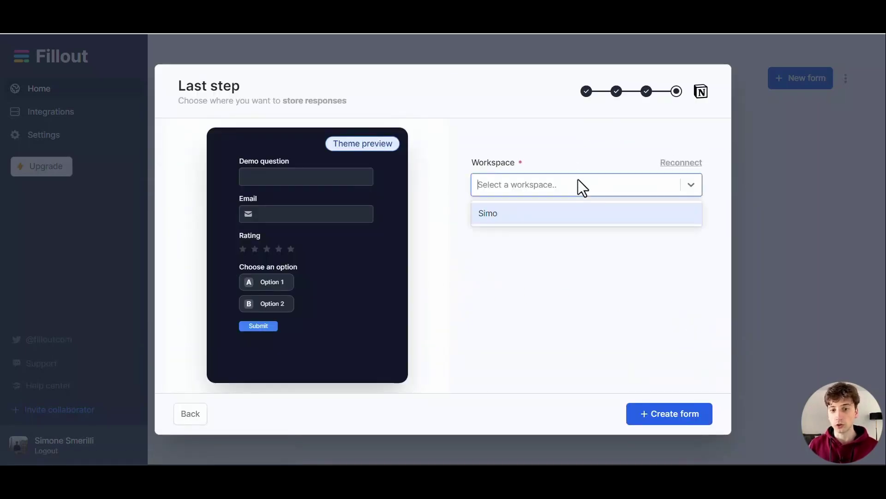
{"action": "left_click", "coordinate": [571, 216]}
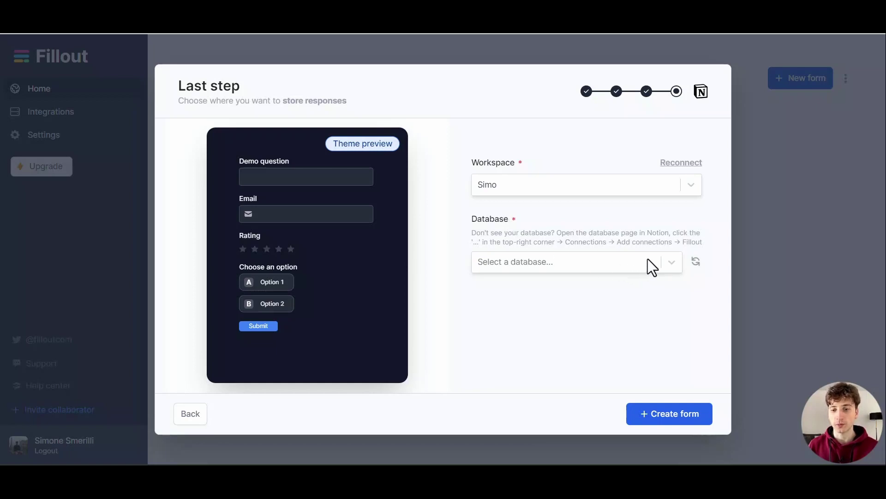
{"action": "left_click", "coordinate": [671, 261]}
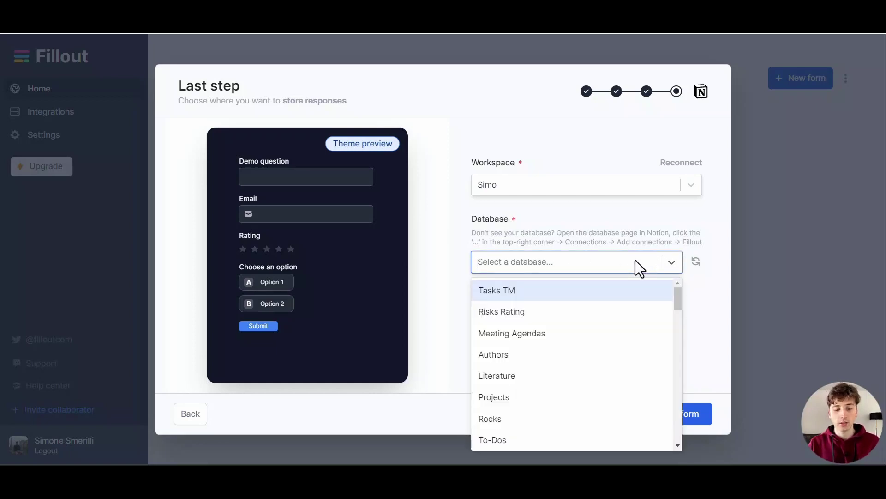
{"action": "type", "text": "task"}
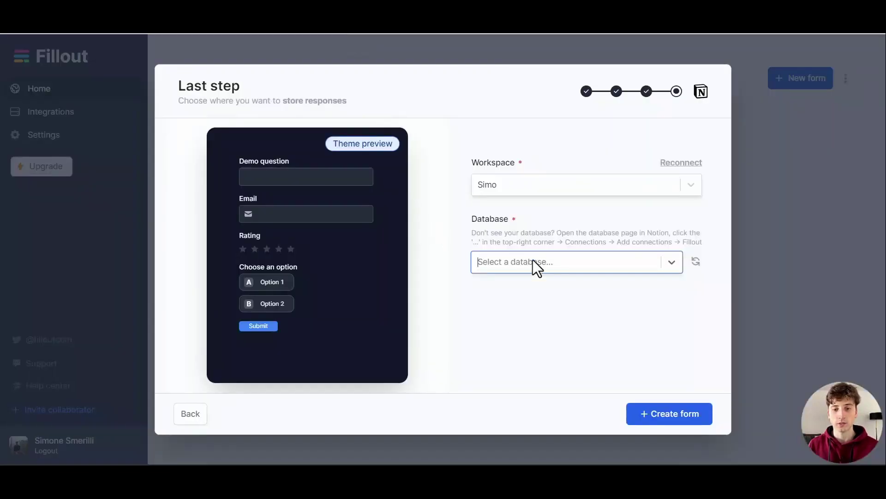
{"action": "left_click", "coordinate": [568, 261]}
{"action": "left_click", "coordinate": [560, 291]}
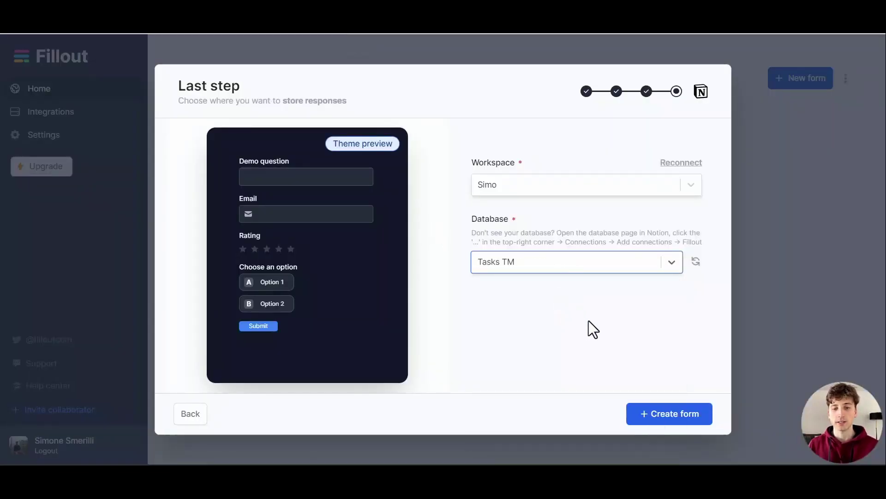
{"action": "left_click", "coordinate": [658, 419]}
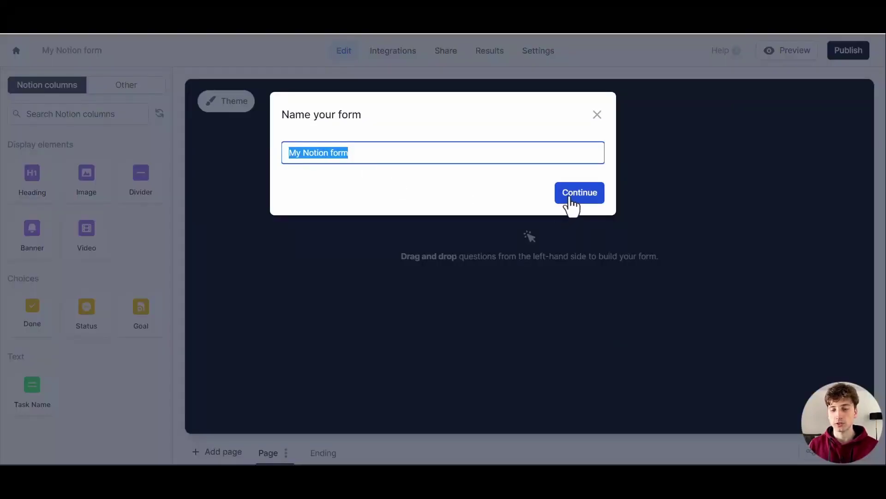
Step: Keep the default form name and briefly preview the Task 3 page
{"action": "left_click", "coordinate": [574, 199]}
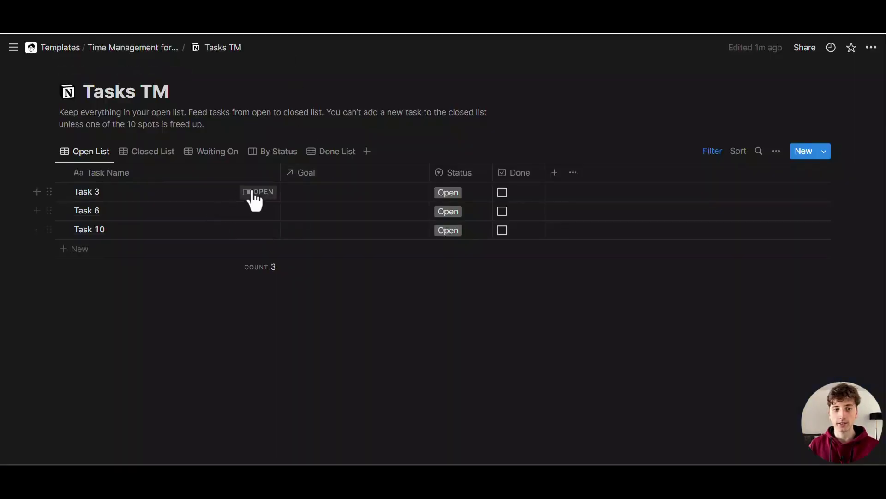
{"action": "left_click", "coordinate": [257, 192]}
{"action": "left_click", "coordinate": [542, 48]}
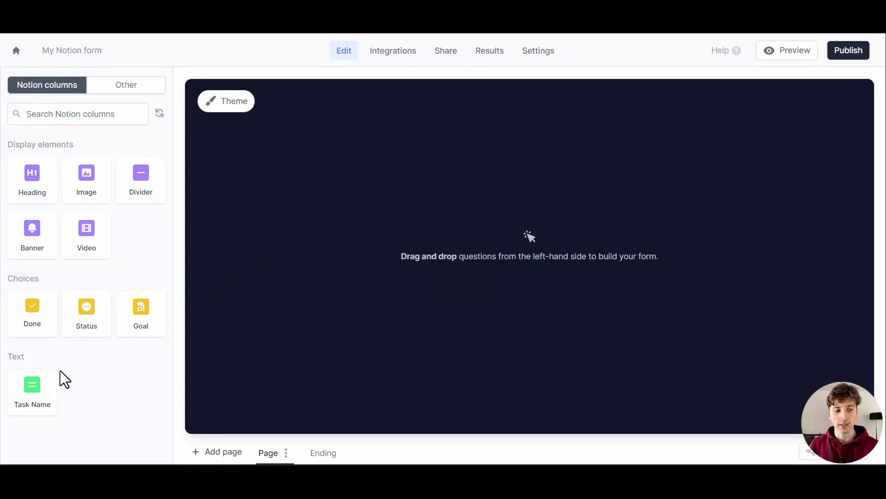
Step: Add Task Name, Status and Goal fields from the Notion columns onto the form
{"action": "left_click_drag", "start_coordinate": [42, 388], "coordinate": [382, 139]}
{"action": "left_click_drag", "start_coordinate": [86, 316], "coordinate": [312, 237]}
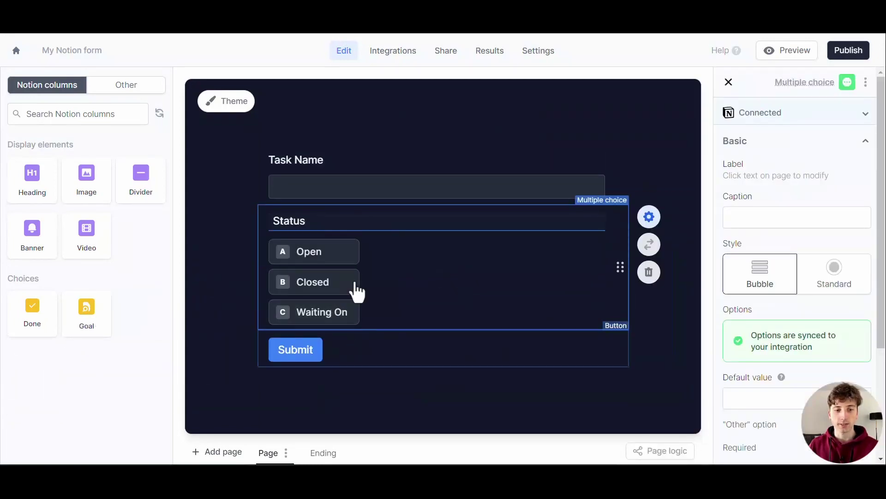
{"action": "left_click_drag", "start_coordinate": [93, 323], "coordinate": [427, 362]}
{"action": "left_click", "coordinate": [684, 378]}
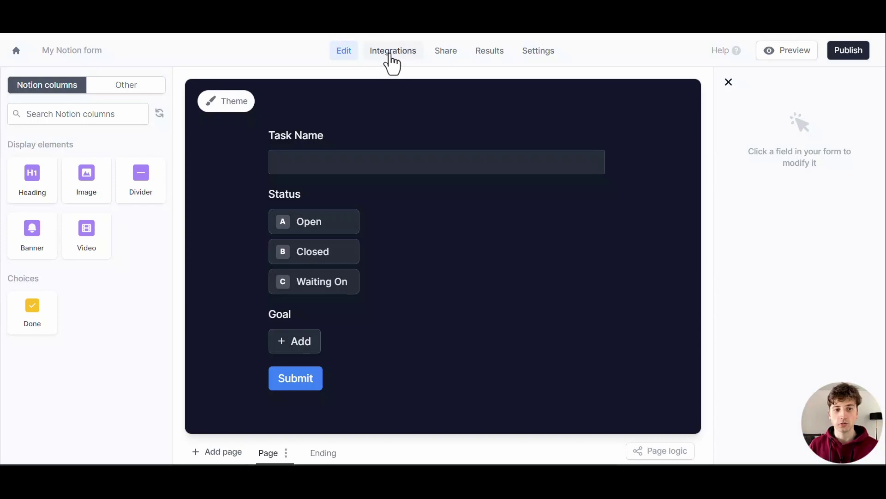
{"action": "left_click", "coordinate": [392, 52]}
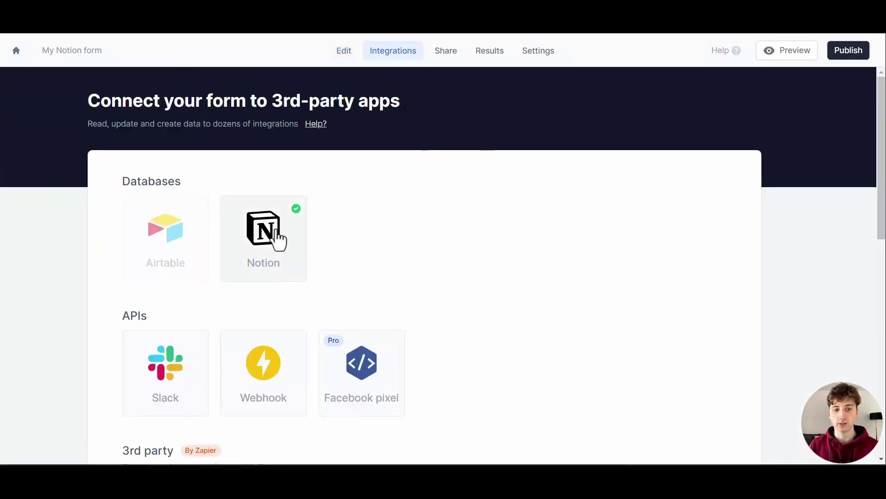
Step: Set the Notion integration so submissions update existing pages
{"action": "left_click", "coordinate": [277, 233]}
{"action": "scroll", "coordinate": [413, 231], "scroll_direction": "down", "scroll_amount": 1}
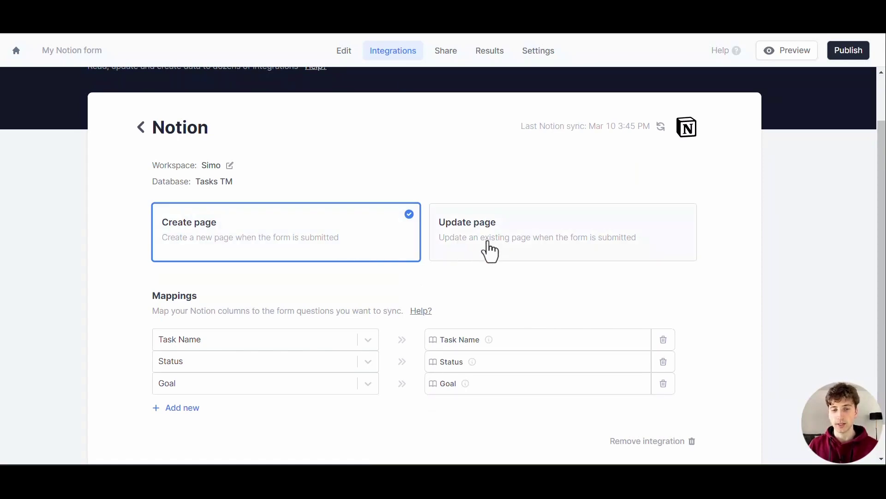
{"action": "left_click", "coordinate": [493, 245]}
{"action": "scroll", "coordinate": [495, 236], "scroll_direction": "down", "scroll_amount": 3}
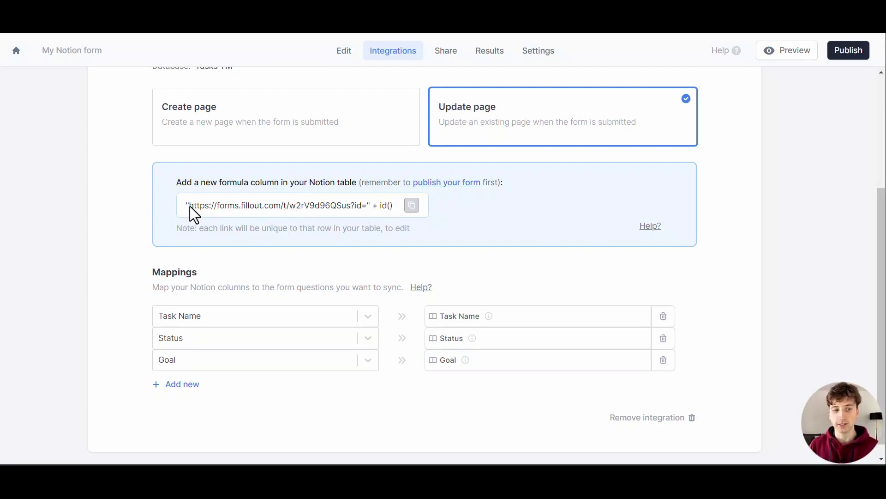
Step: Inspect the suggested edit-link formula and copy it for the Notion column
{"action": "left_click_drag", "start_coordinate": [189, 206], "coordinate": [367, 206]}
{"action": "double_click", "coordinate": [375, 206]}
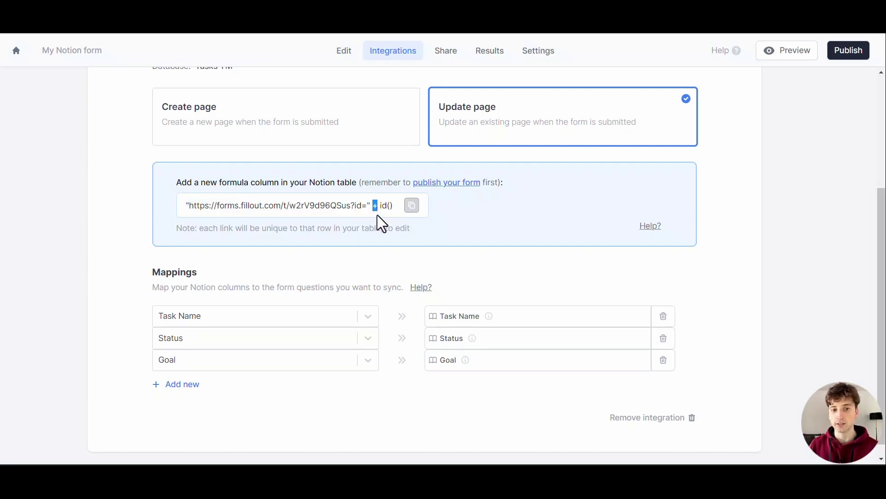
{"action": "double_click", "coordinate": [365, 206]}
{"action": "double_click", "coordinate": [353, 206]}
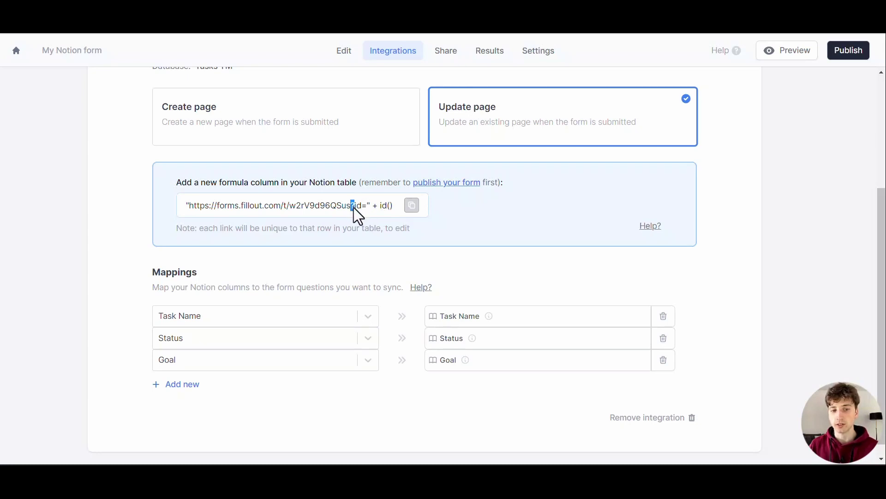
{"action": "left_click", "coordinate": [357, 207]}
{"action": "left_click_drag", "start_coordinate": [356, 207], "coordinate": [399, 207]}
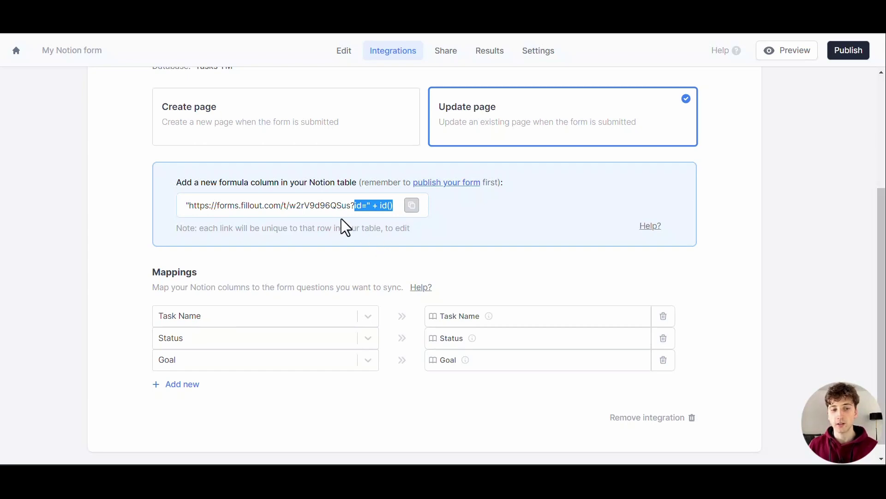
{"action": "left_click", "coordinate": [307, 214]}
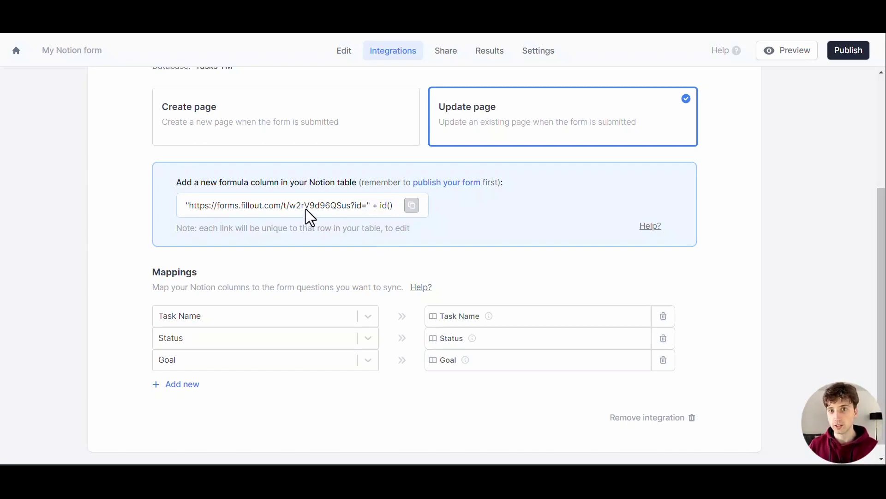
{"action": "left_click", "coordinate": [411, 205]}
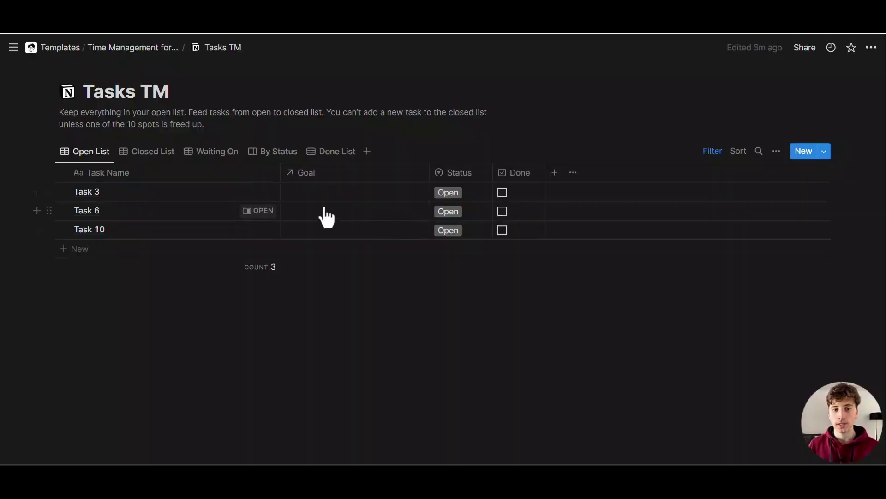
Step: Open Task 3's Fillout URL formula in Notion and select the whole formula
{"action": "left_click", "coordinate": [257, 192]}
{"action": "left_click", "coordinate": [609, 43]}
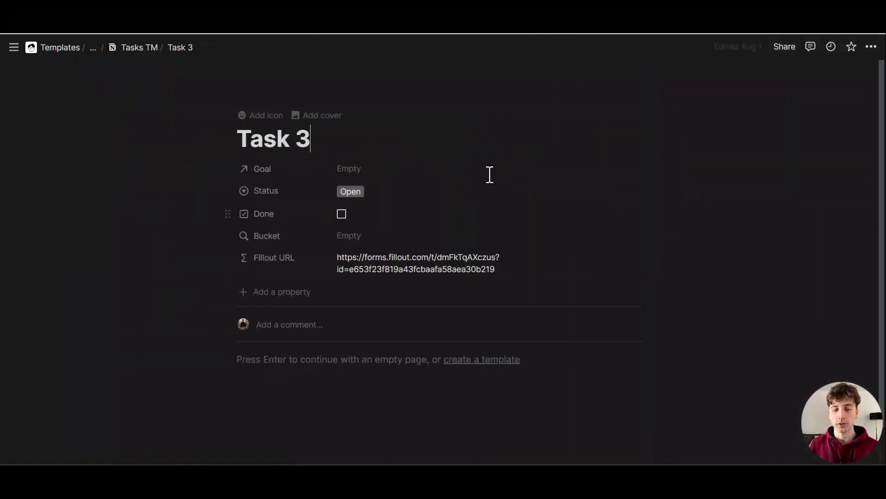
{"action": "left_click", "coordinate": [311, 262]}
{"action": "left_click", "coordinate": [314, 270]}
{"action": "left_click", "coordinate": [297, 292]}
{"action": "scroll", "coordinate": [349, 143], "scroll_direction": "down", "scroll_amount": 3}
{"action": "left_click", "coordinate": [493, 286]}
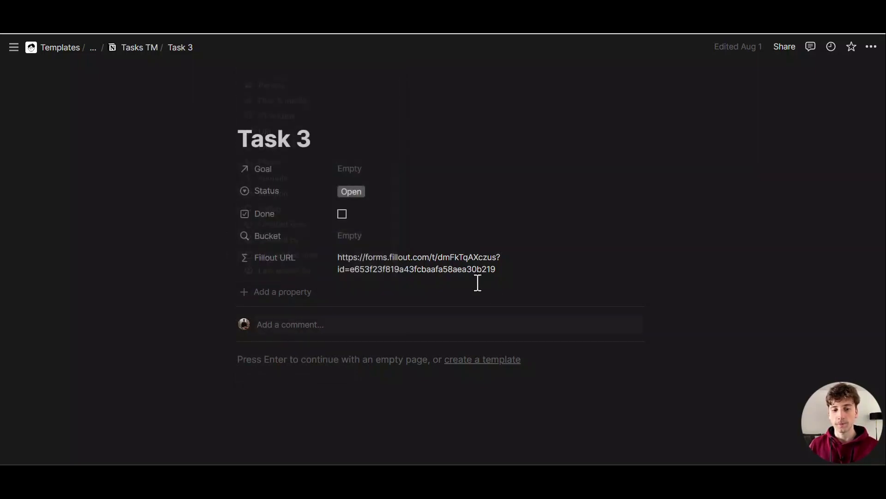
{"action": "left_click", "coordinate": [493, 284]}
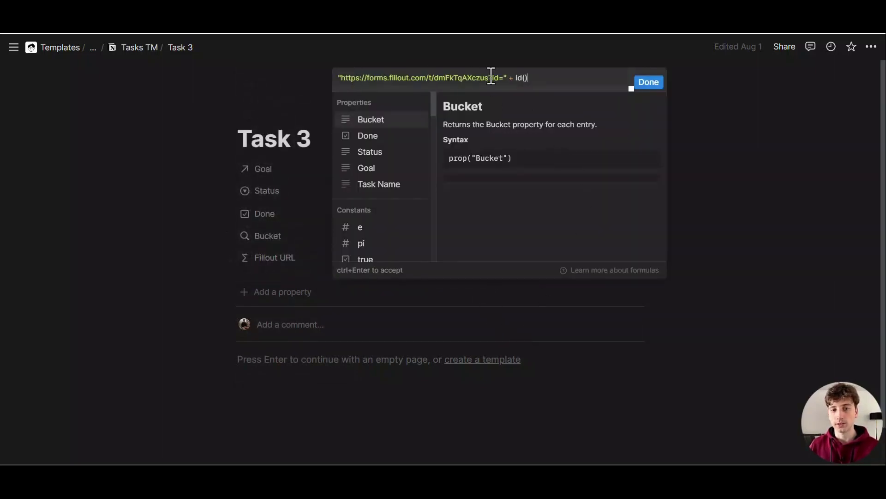
{"action": "key", "text": "ctrl+a"}
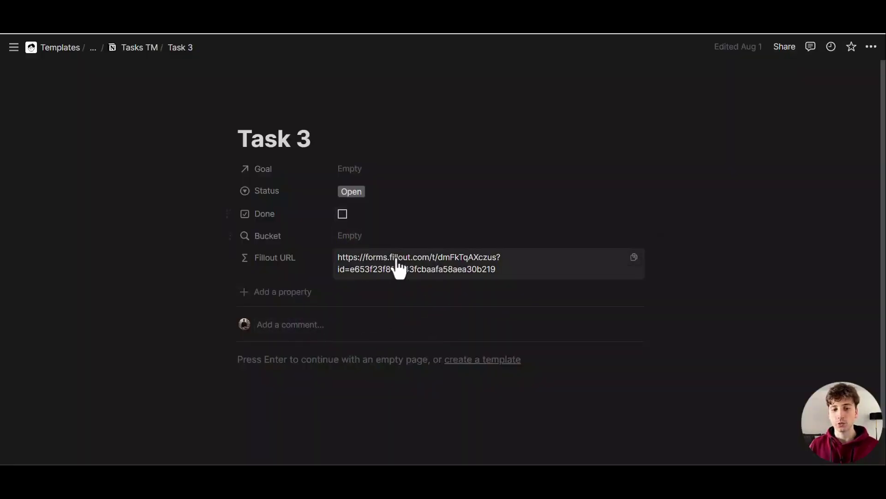
{"action": "left_click", "coordinate": [142, 48]}
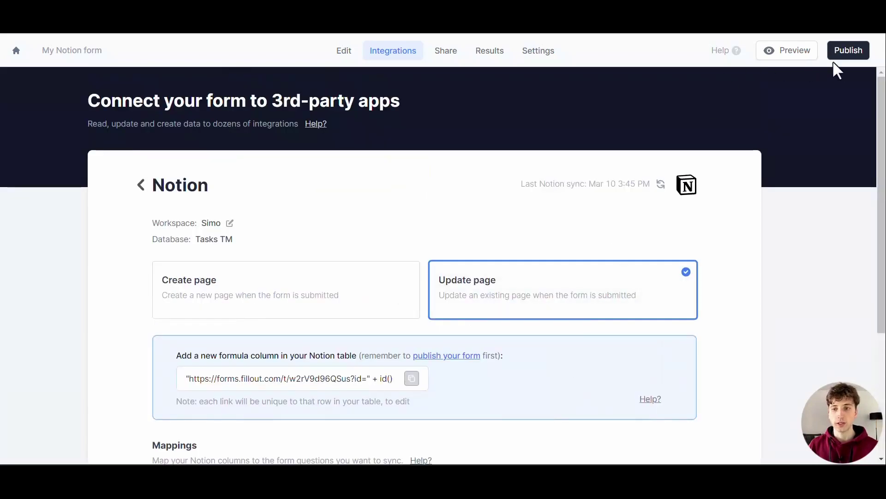
Step: Publish the form, then copy Task 3's Fillout URL edit link from its Notion page
{"action": "left_click", "coordinate": [837, 53]}
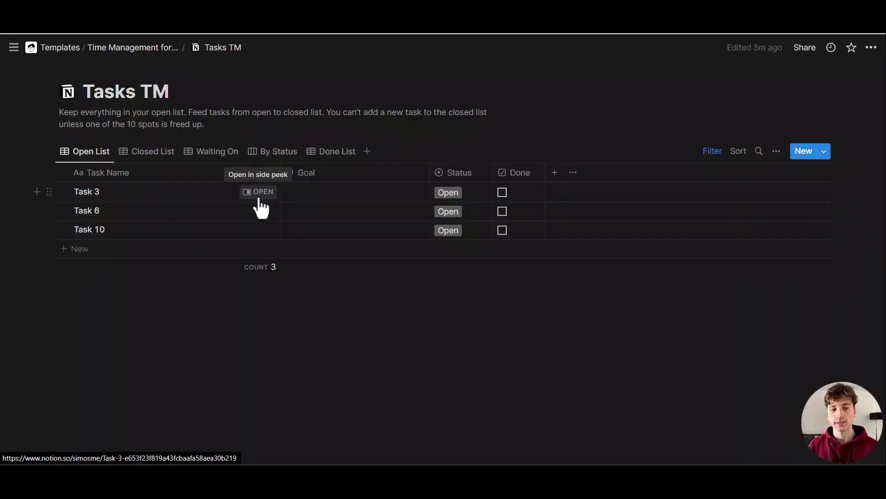
{"action": "left_click", "coordinate": [258, 192]}
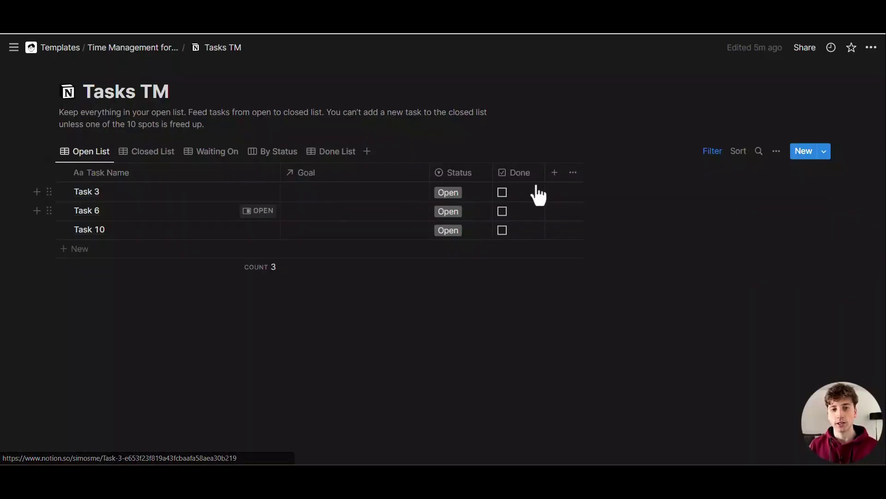
{"action": "left_click", "coordinate": [577, 73]}
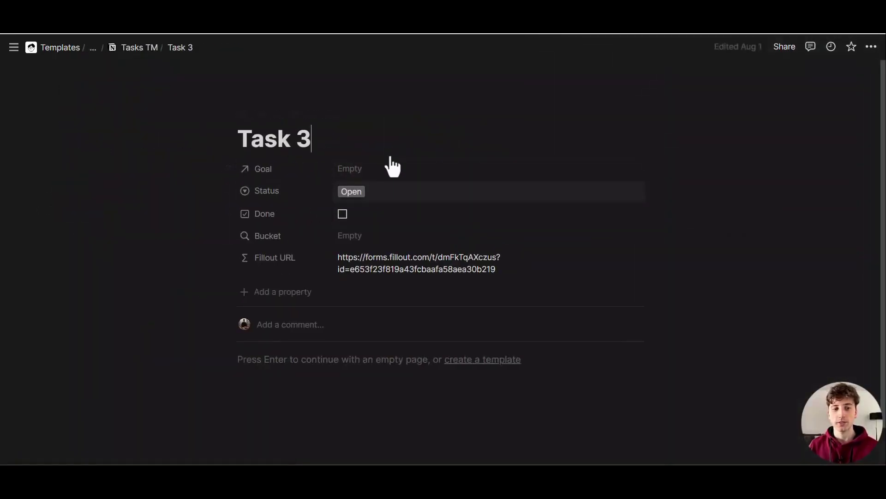
{"action": "left_click", "coordinate": [244, 136]}
{"action": "left_click_drag", "start_coordinate": [245, 136], "coordinate": [344, 143]}
{"action": "key", "text": "Right"}
{"action": "left_click", "coordinate": [375, 169]}
{"action": "left_click", "coordinate": [742, 188]}
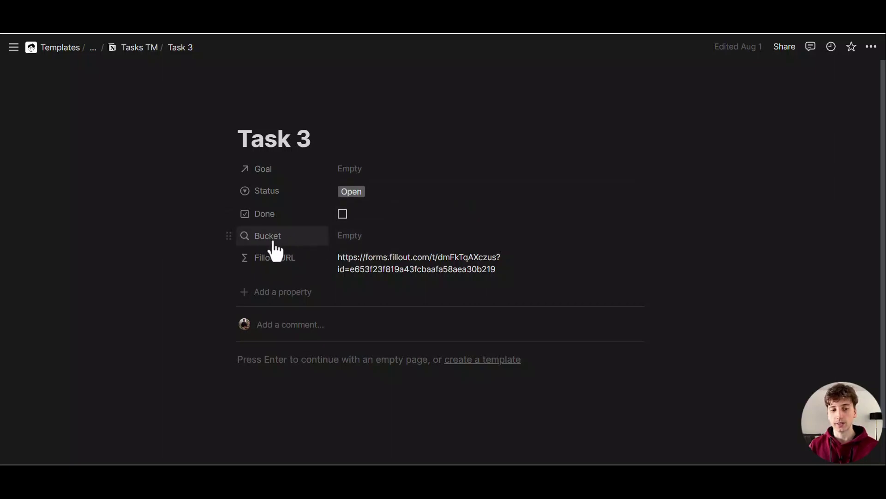
{"action": "left_click", "coordinate": [634, 258]}
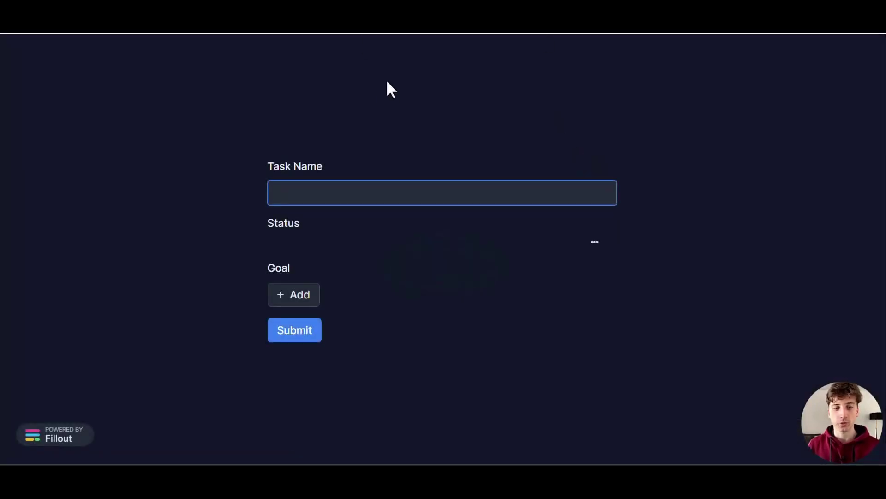
Step: Change the task name from 'Task 3' to 'Task test', choose Closed status, and list goal options
{"action": "left_click", "coordinate": [416, 120]}
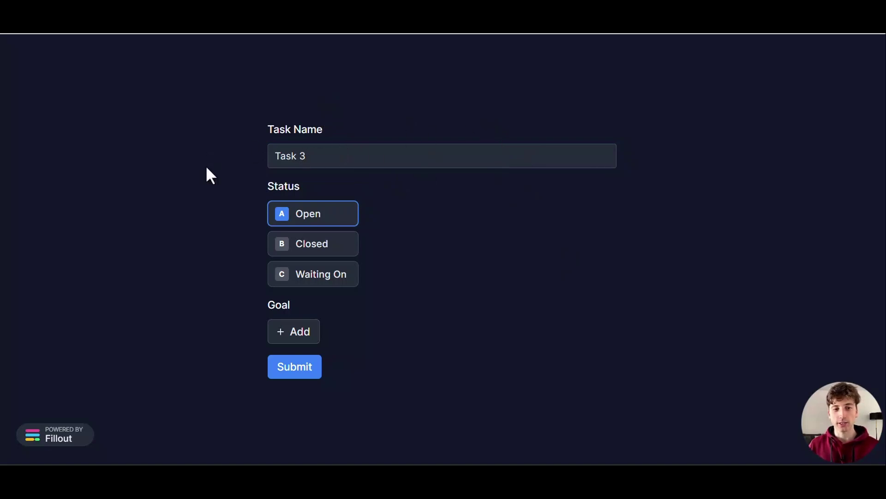
{"action": "triple_click", "coordinate": [284, 150]}
{"action": "left_click", "coordinate": [387, 45]}
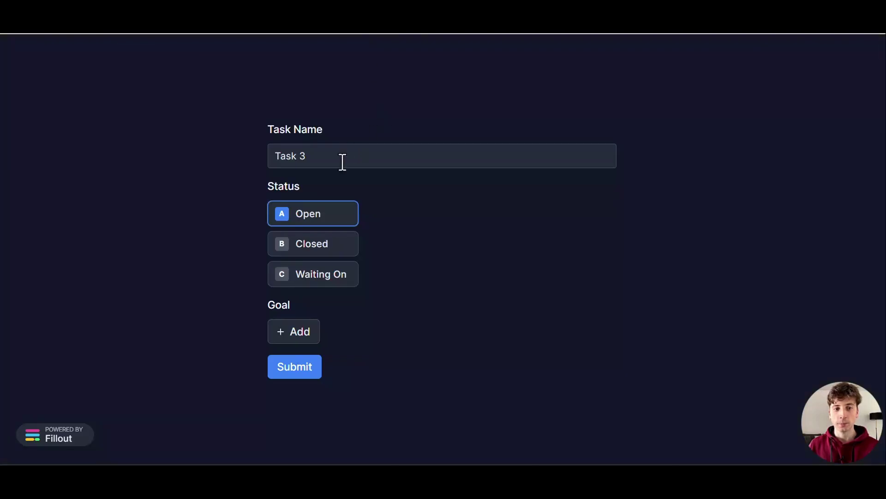
{"action": "left_click", "coordinate": [329, 160]}
{"action": "key", "text": "BackSpace"}
{"action": "type", "text": "tet"}
{"action": "key", "text": "BackSpace"}
{"action": "type", "text": "st"}
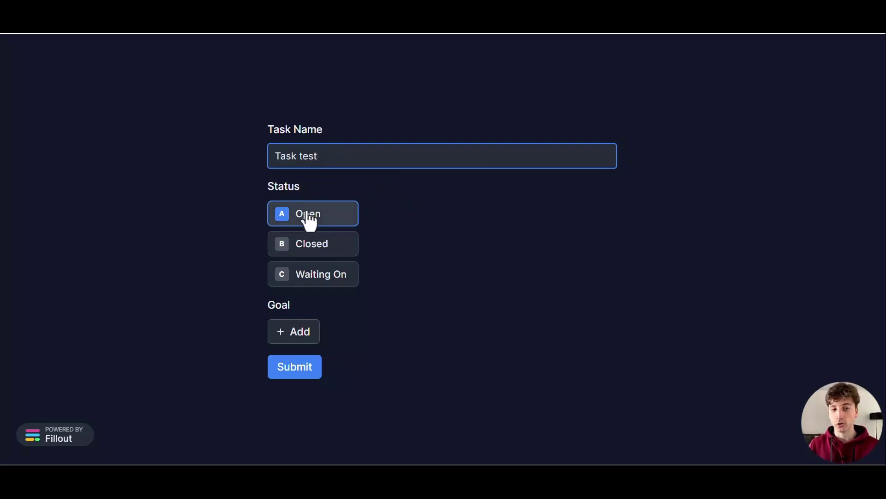
{"action": "left_click", "coordinate": [325, 253]}
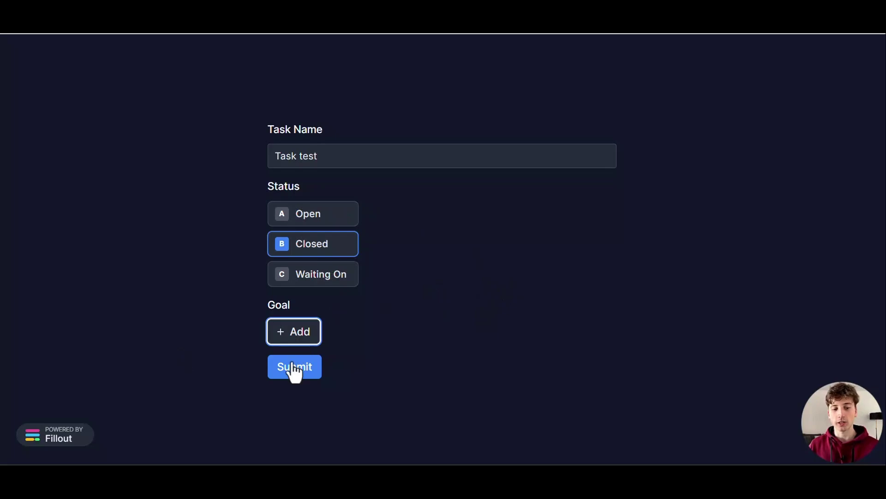
{"action": "left_click", "coordinate": [296, 337]}
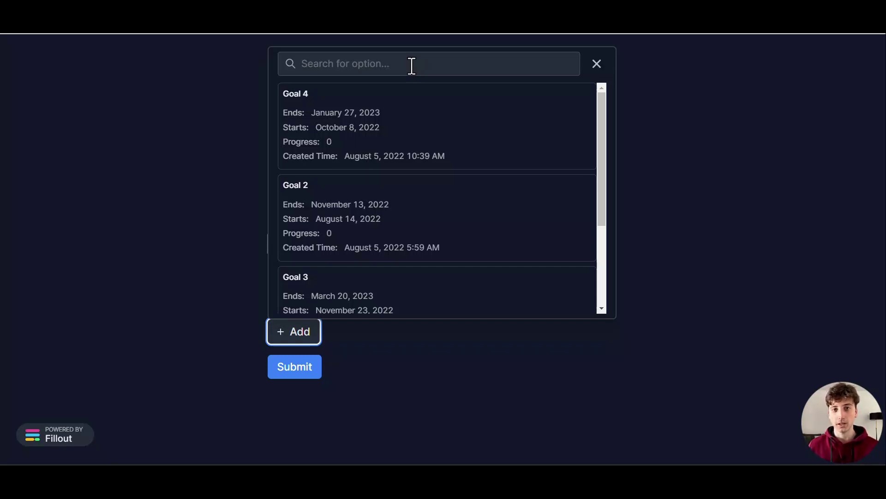
Step: Compare the goal options with Notion's Goals database and link Goal 4 to the task
{"action": "scroll", "coordinate": [429, 194], "scroll_direction": "down", "scroll_amount": 3}
{"action": "scroll", "coordinate": [416, 221], "scroll_direction": "up", "scroll_amount": 3}
{"action": "scroll", "coordinate": [407, 173], "scroll_direction": "down", "scroll_amount": 3}
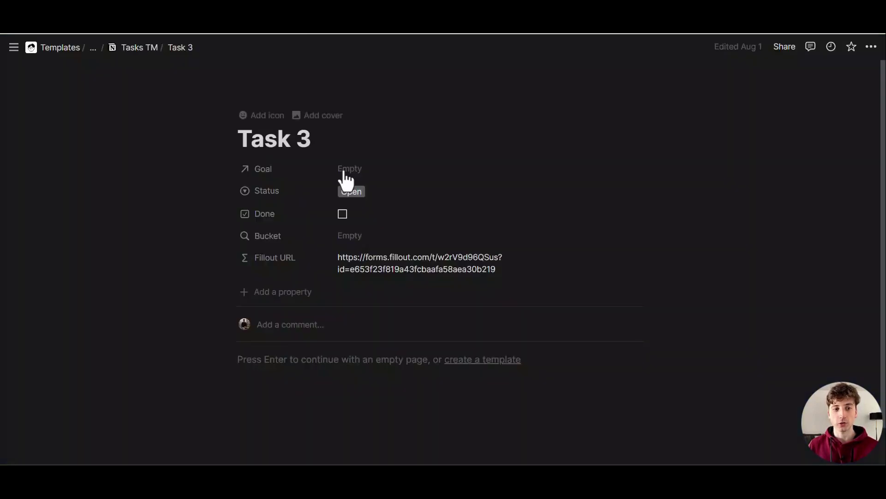
{"action": "left_click", "coordinate": [341, 172]}
{"action": "left_click", "coordinate": [619, 170]}
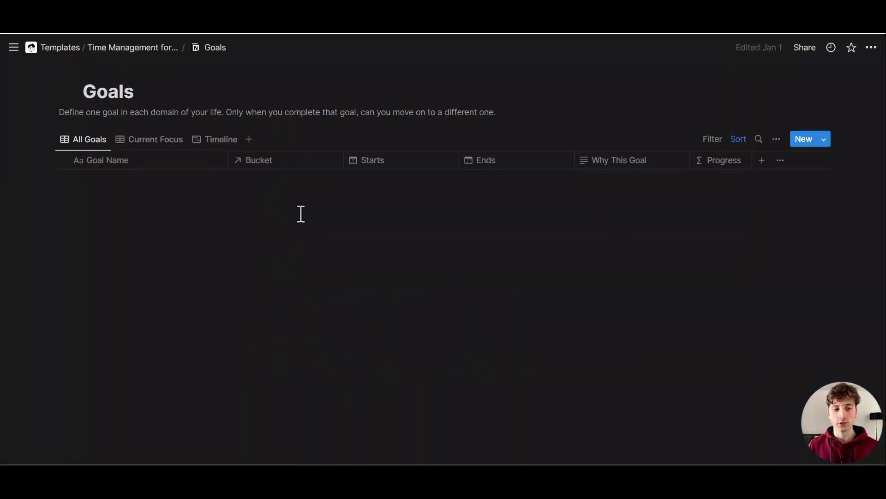
{"action": "left_click_drag", "start_coordinate": [169, 184], "coordinate": [165, 279]}
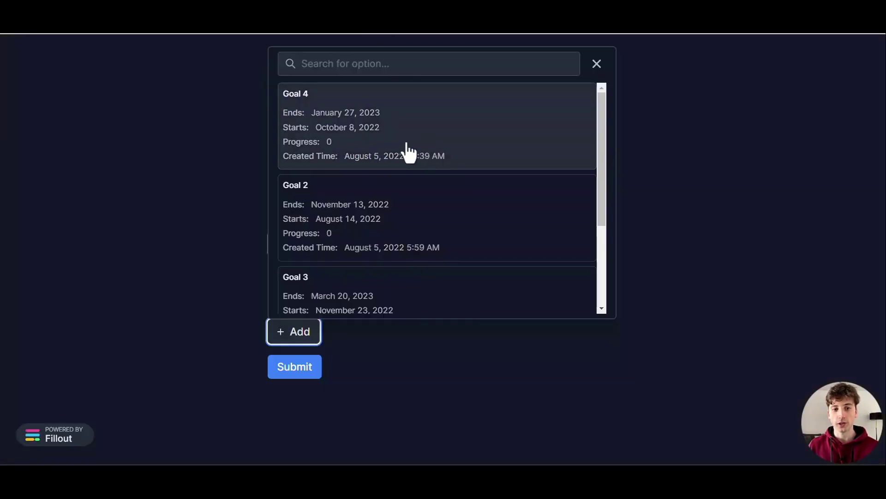
{"action": "scroll", "coordinate": [408, 157], "scroll_direction": "down", "scroll_amount": 3}
{"action": "scroll", "coordinate": [372, 279], "scroll_direction": "up", "scroll_amount": 3}
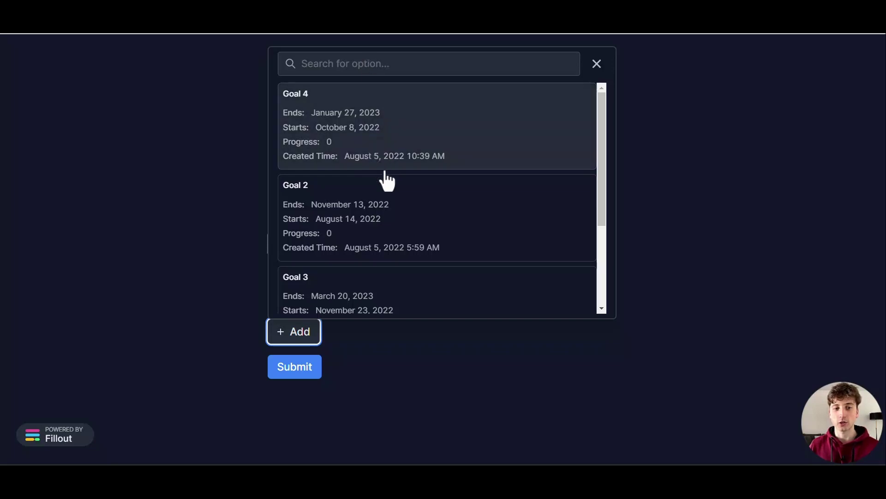
{"action": "left_click", "coordinate": [392, 160]}
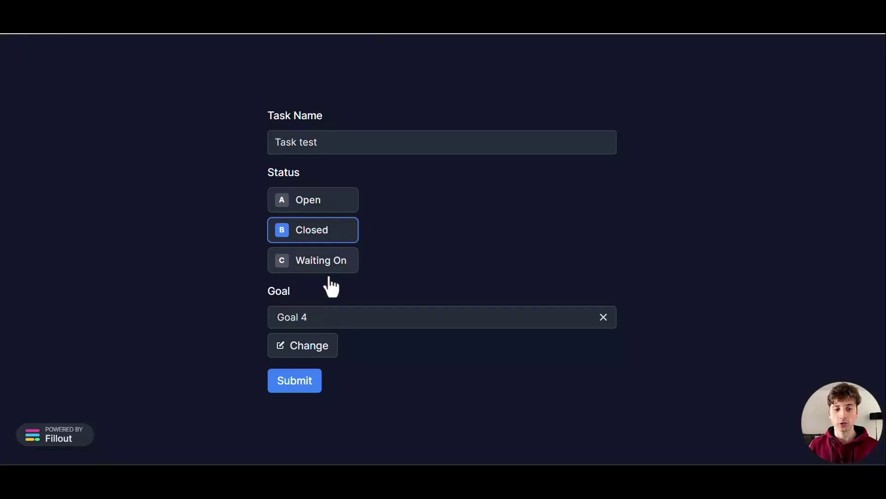
Step: Submit the form and confirm the Notion page is now titled 'Task test'
{"action": "left_click", "coordinate": [293, 382]}
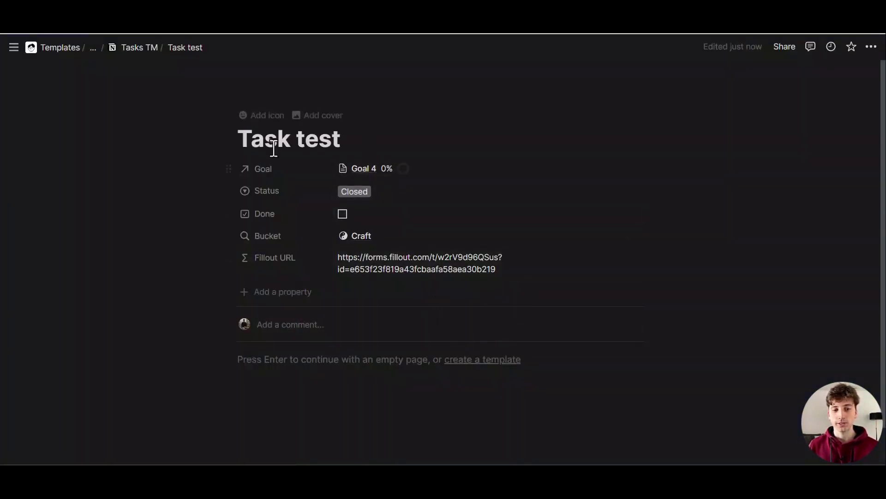
{"action": "left_click_drag", "start_coordinate": [239, 138], "coordinate": [449, 181]}
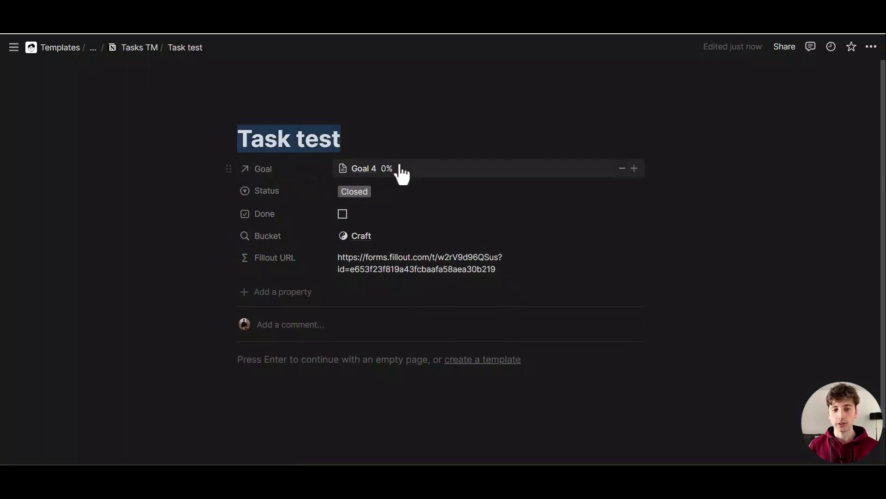